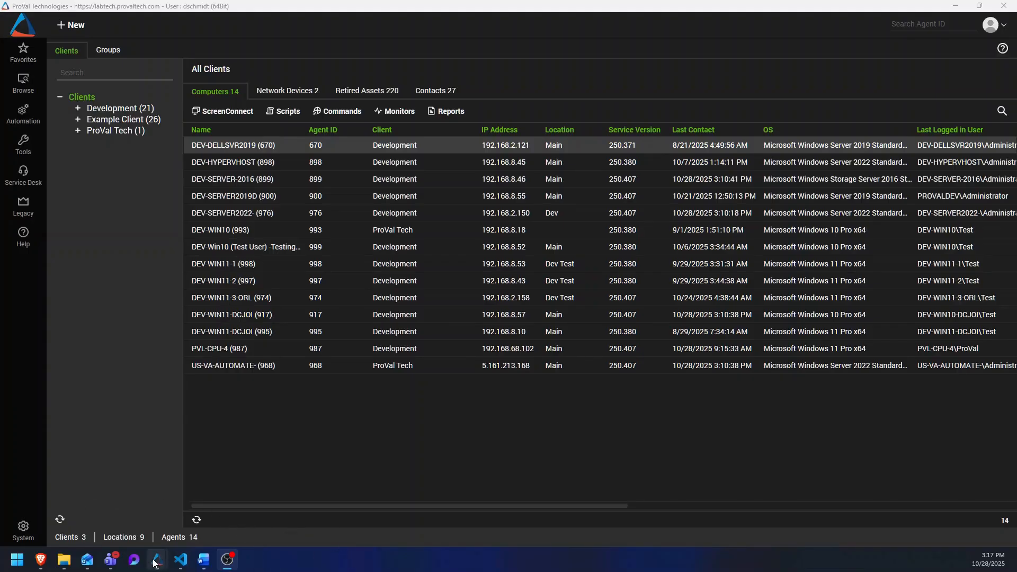
# - Bring up the Deploy SentinelOne Agent script and inspect line 9, which reads the site token extra data field into a variable
pyautogui.moveTo(157, 560)
pyautogui.click(216, 485)
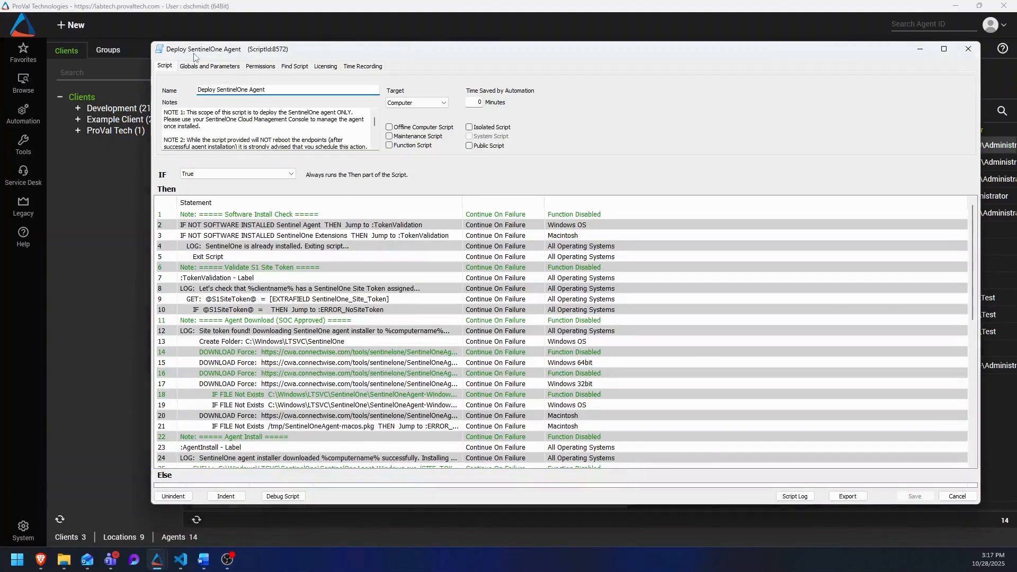
pyautogui.moveTo(509, 50)
pyautogui.mouseDown()
pyautogui.moveTo(546, 51)
pyautogui.moveTo(515, 45)
pyautogui.mouseUp()
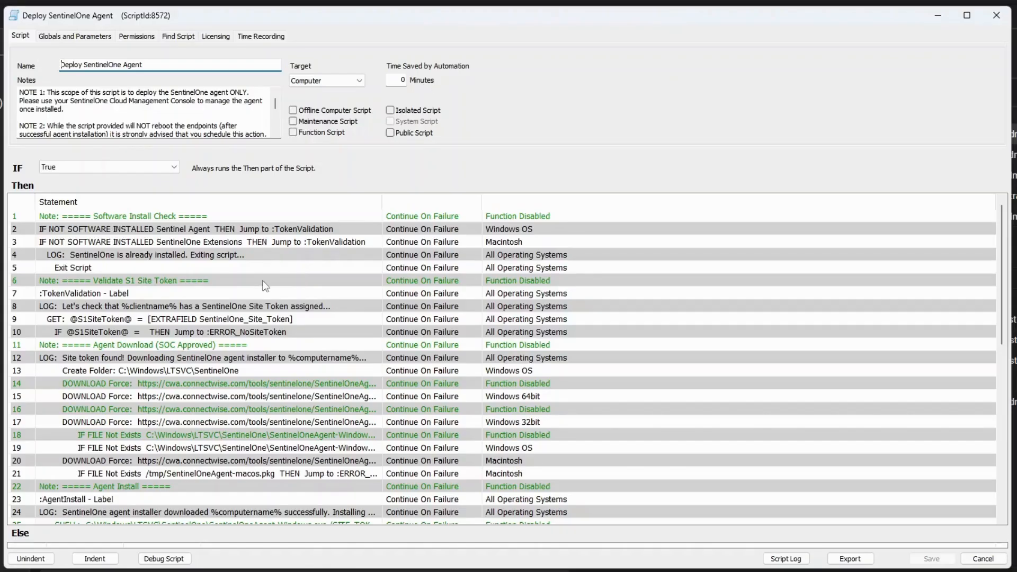
pyautogui.click(202, 324)
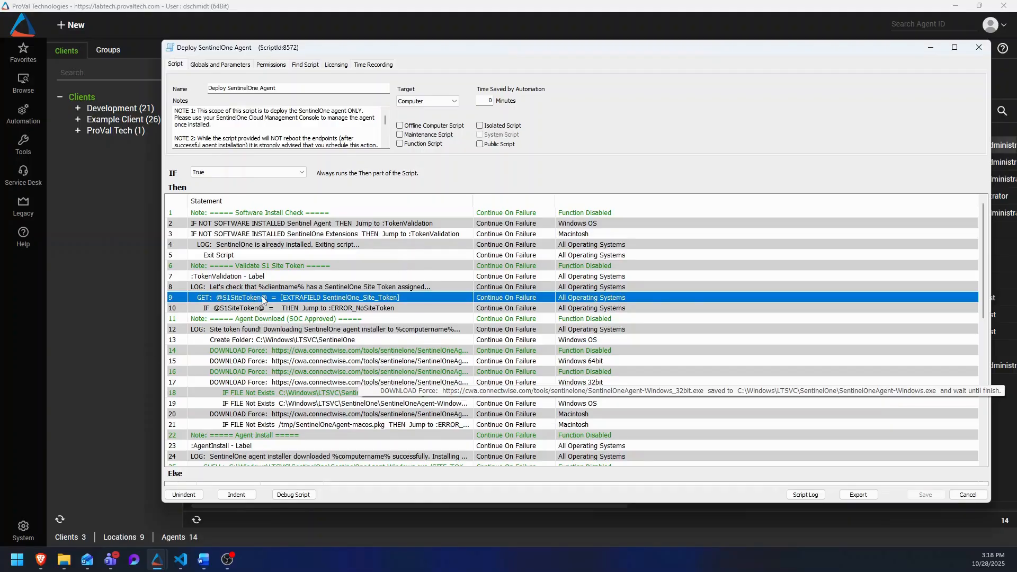
pyautogui.doubleClick(361, 297)
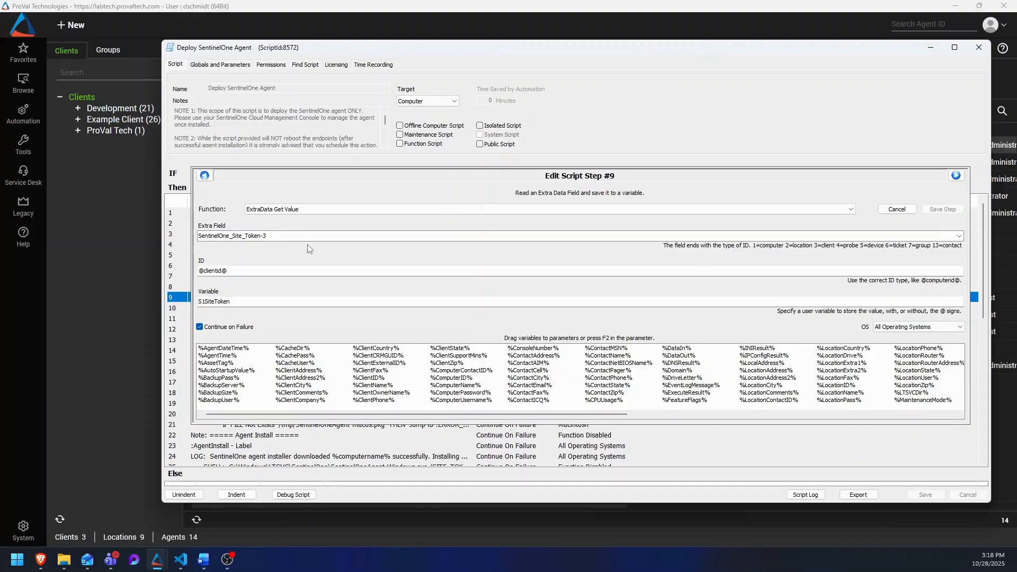
pyautogui.moveTo(249, 301); pyautogui.dragTo(195, 305)
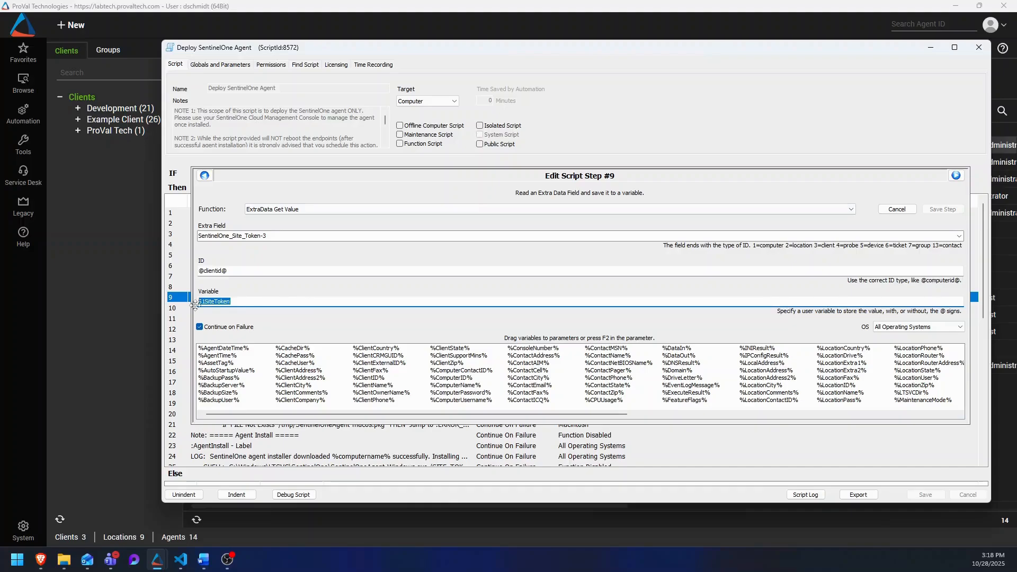
pyautogui.click(897, 209)
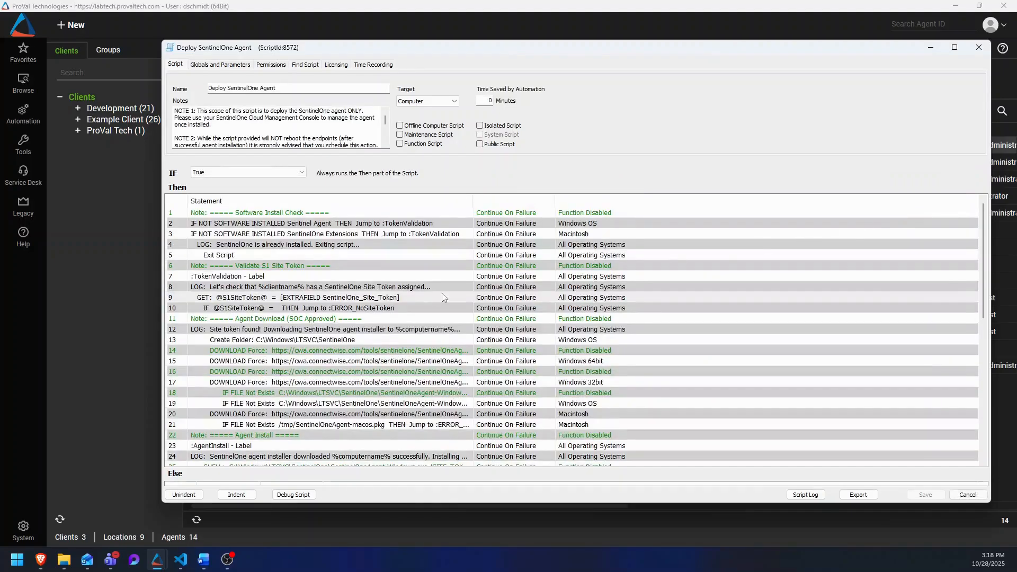
# - Inspect the site token parameter in the Windows install command at line 26, and review the script's remaining lines
pyautogui.scroll(-4, 402, 297)
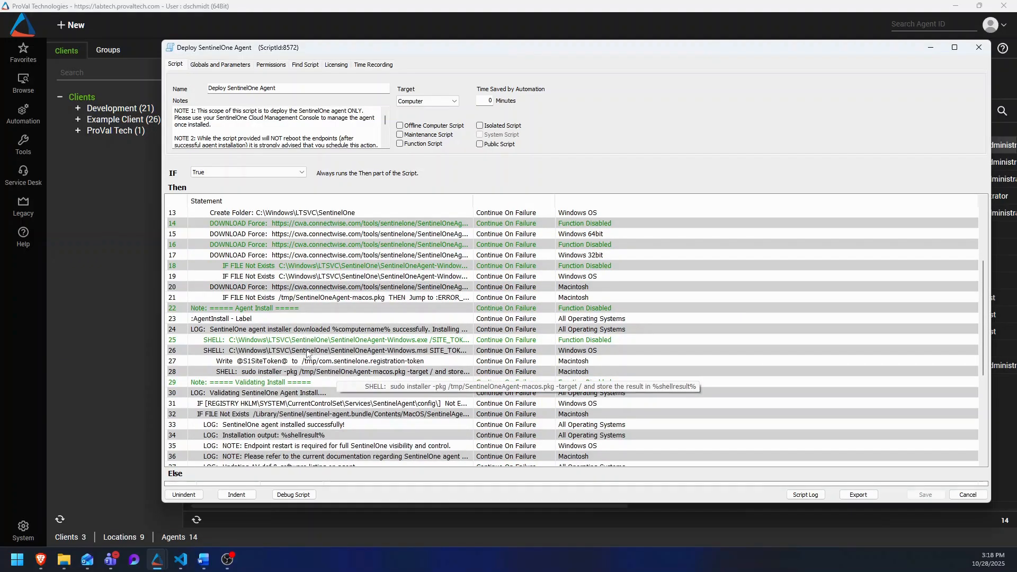
pyautogui.doubleClick(325, 352)
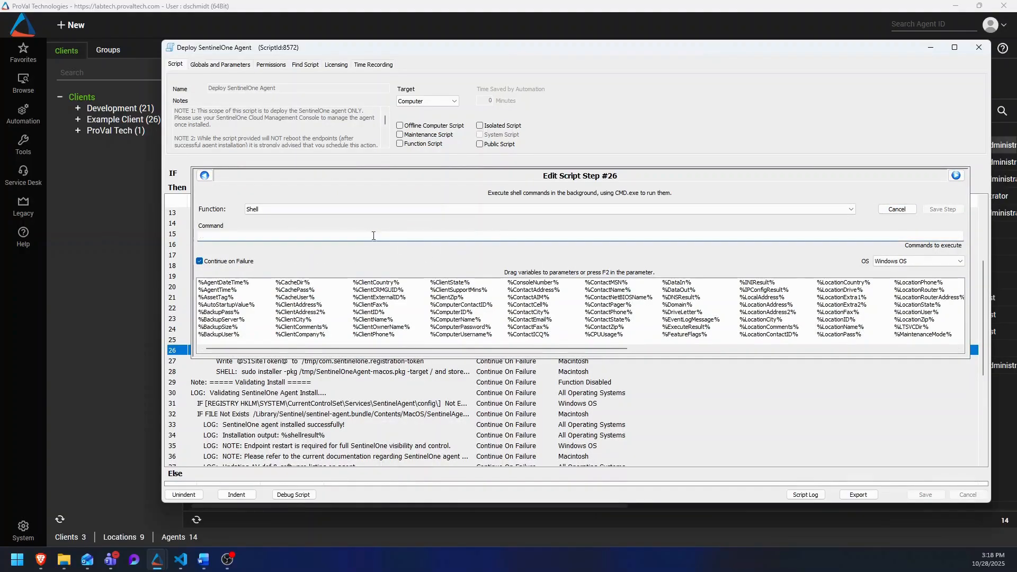
pyautogui.moveTo(365, 235); pyautogui.dragTo(444, 236)
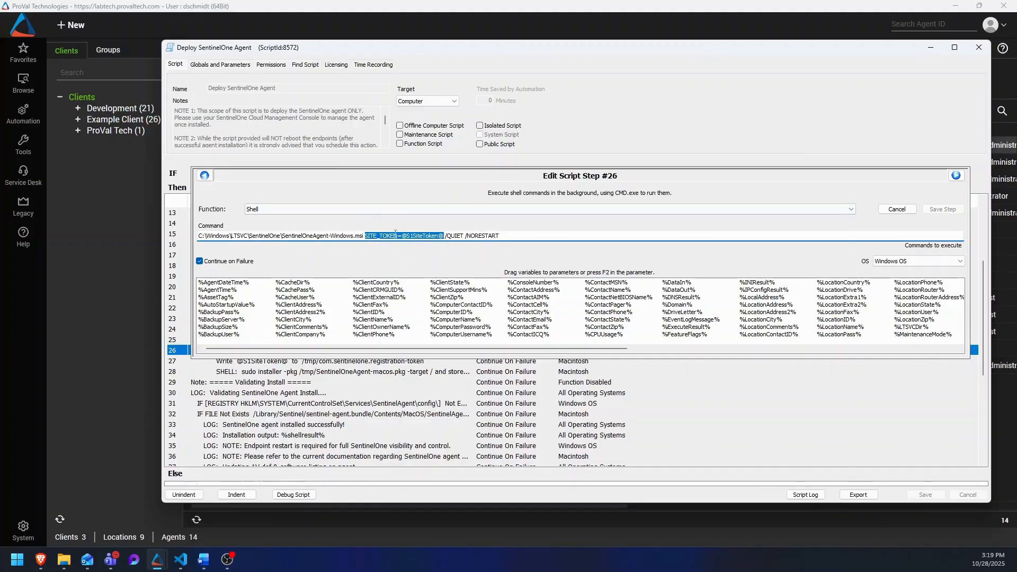
pyautogui.click(895, 210)
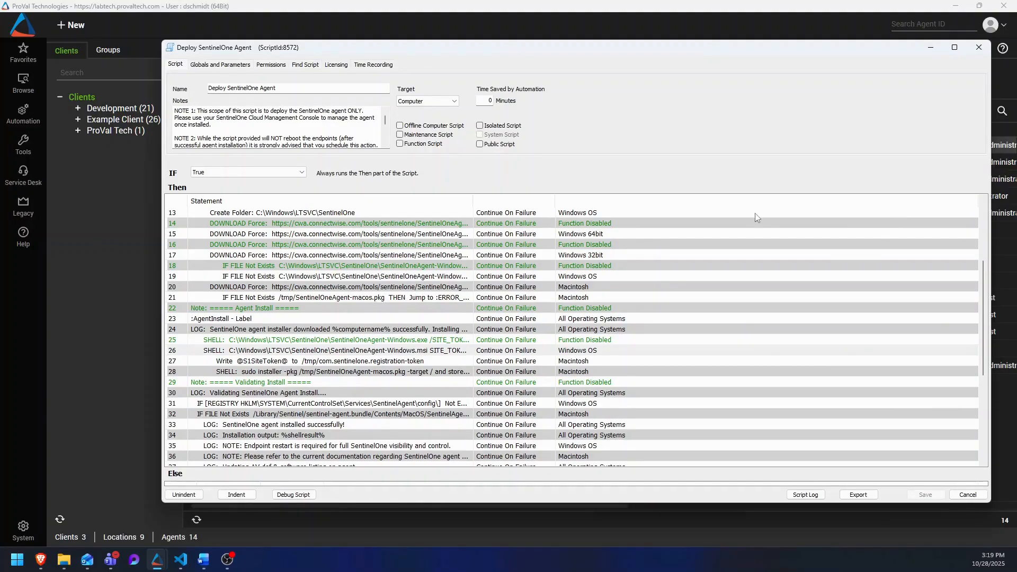
pyautogui.scroll(-6, 795, 233)
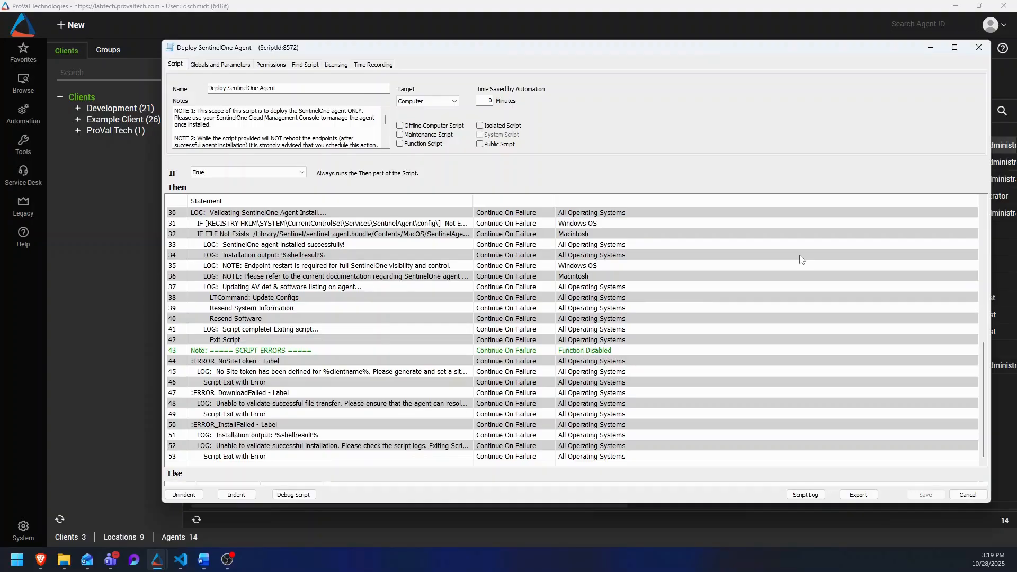
pyautogui.scroll(2, 349, 422)
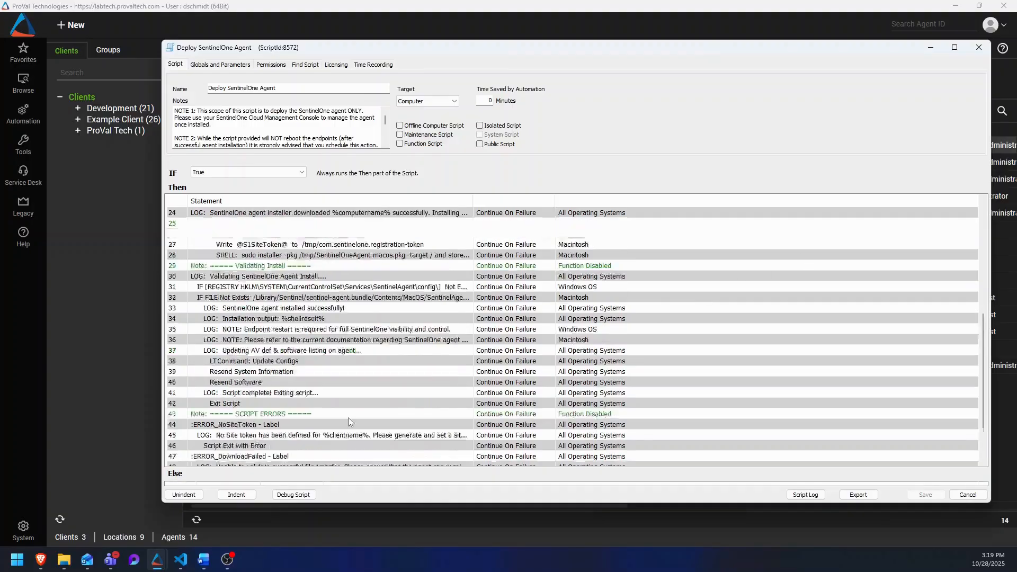
# - View the fields of the ExtraData Set Value function in a new script step at line 9, and discard the step
pyautogui.scroll(8, 348, 417)
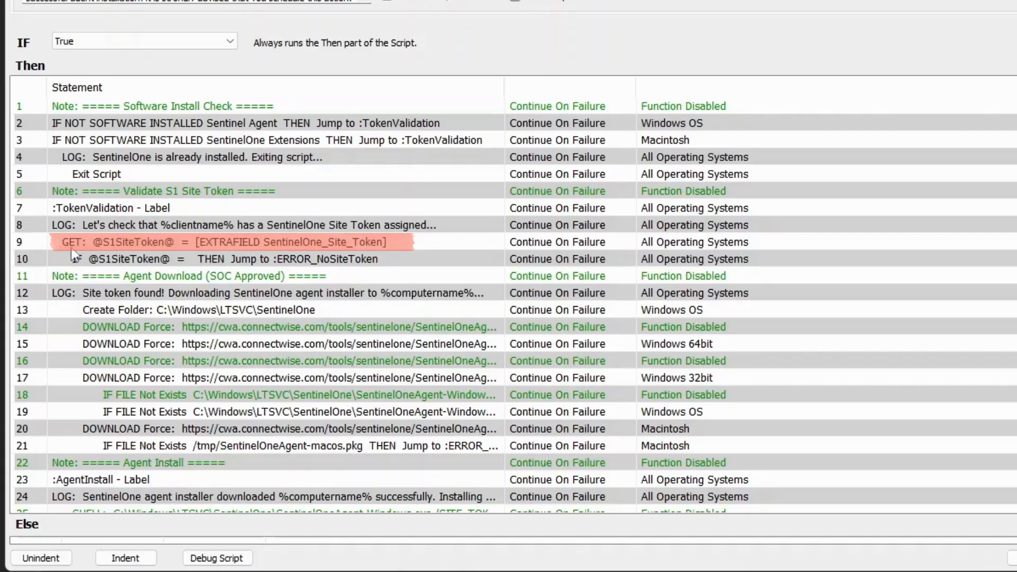
pyautogui.click(73, 248)
pyautogui.rightClick(73, 248)
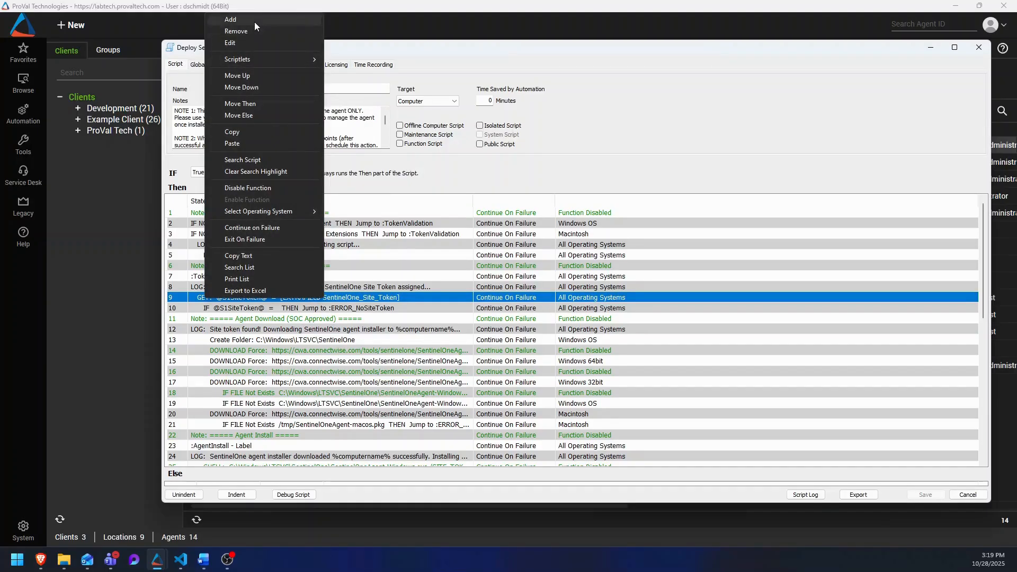
pyautogui.click(230, 19)
pyautogui.click(832, 210)
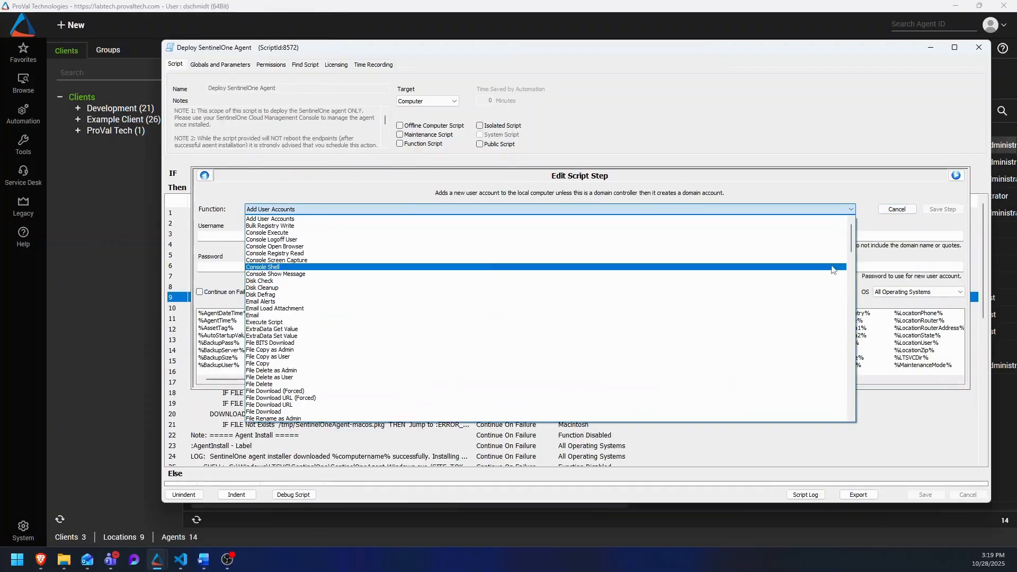
pyautogui.scroll(-1, 783, 265)
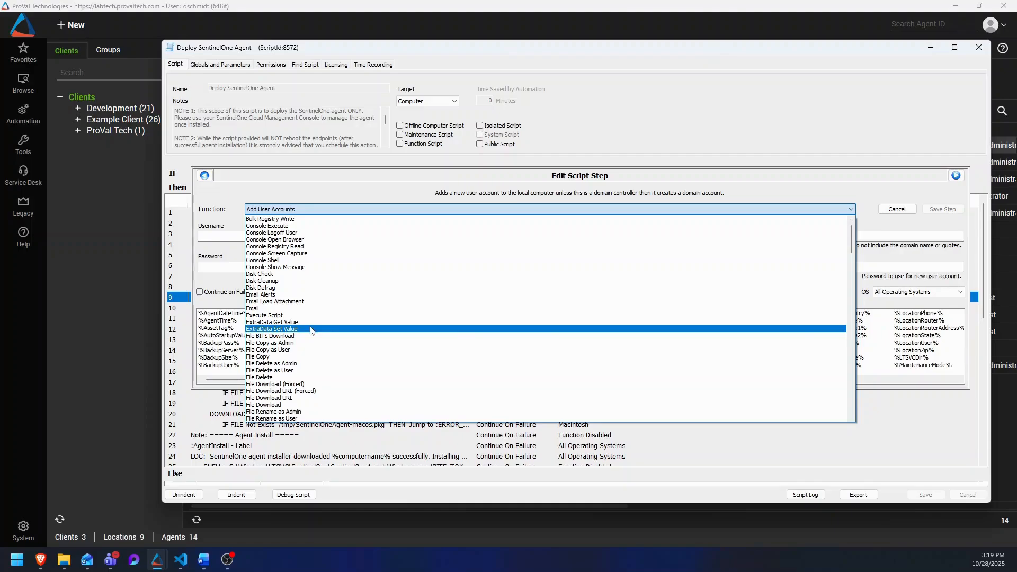
pyautogui.click(311, 330)
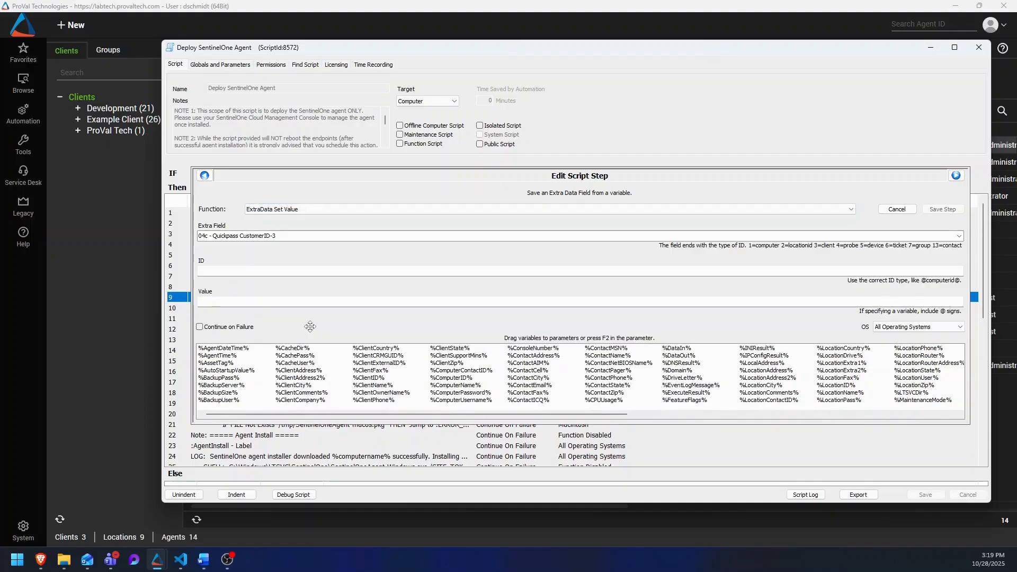
pyautogui.click(289, 235)
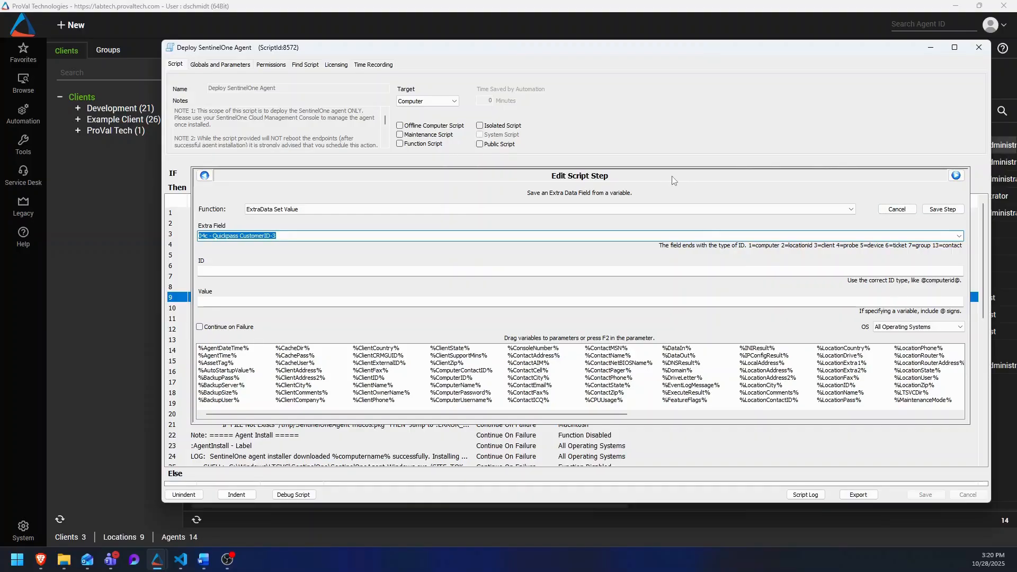
pyautogui.click(901, 210)
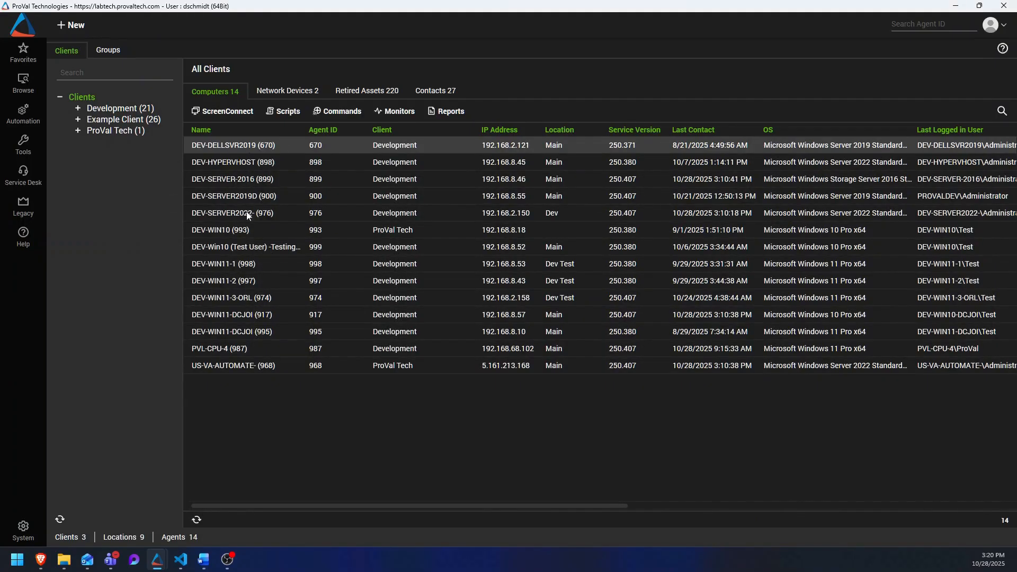
# - Open computer DEV-WIN11-1 and examine the Bitlocker category of its extra data fields
pyautogui.doubleClick(266, 266)
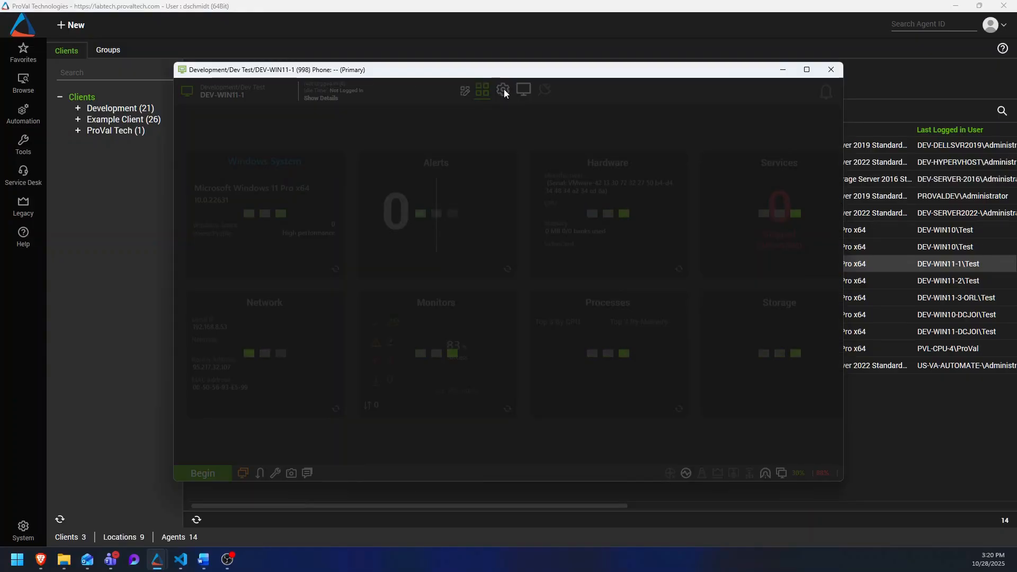
pyautogui.click(504, 90)
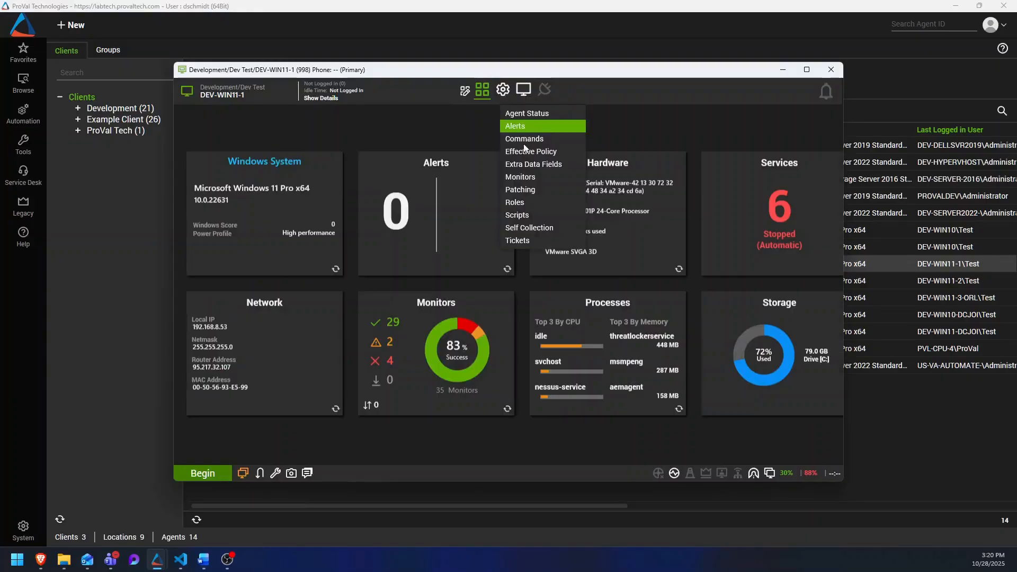
pyautogui.click(541, 168)
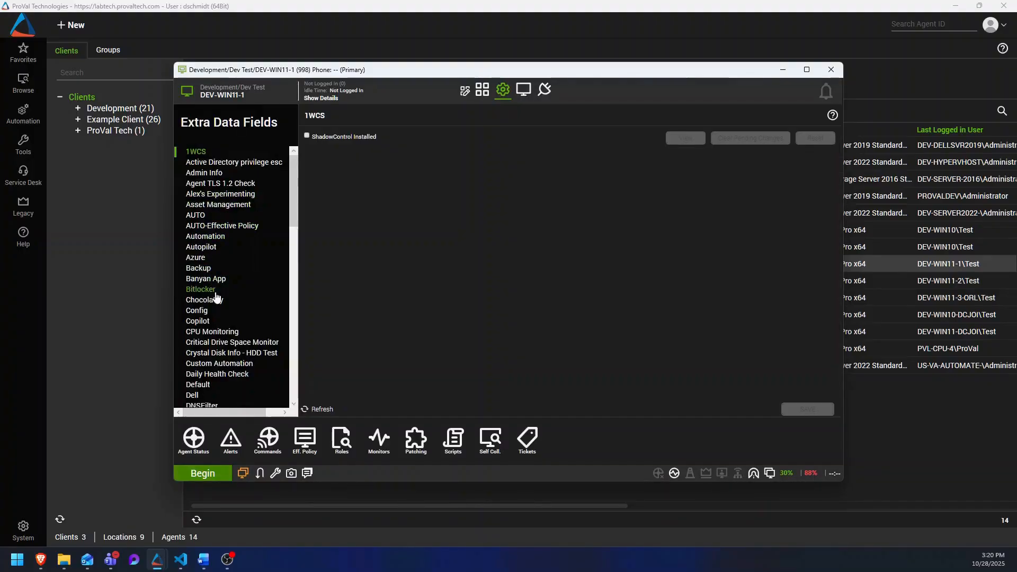
pyautogui.click(215, 291)
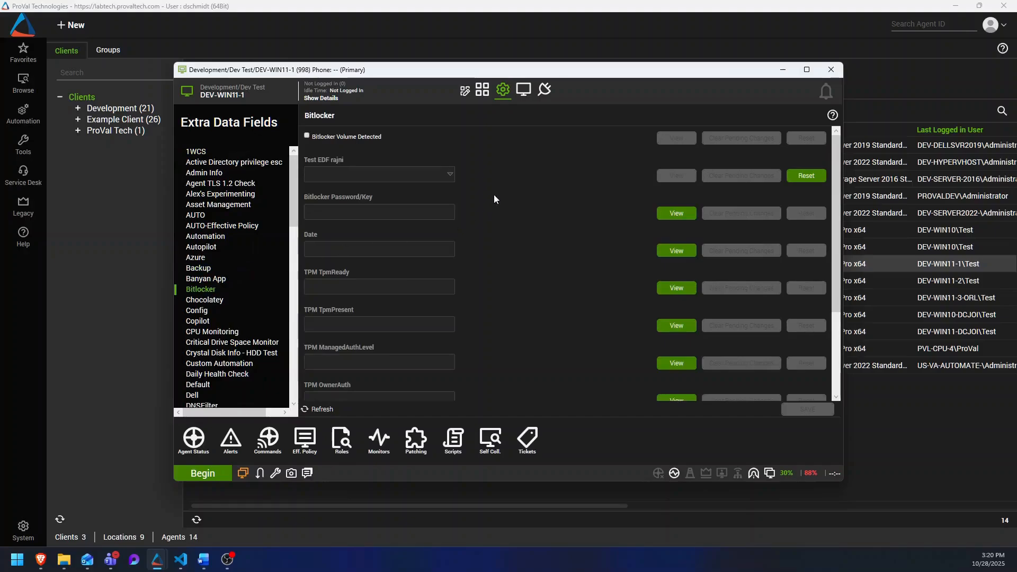
pyautogui.scroll(-5, 433, 183)
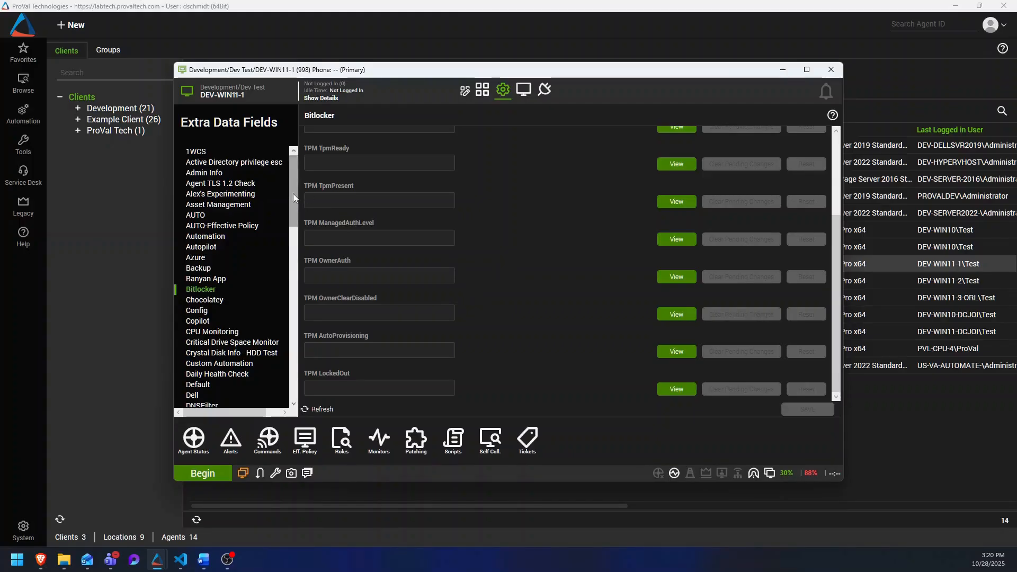
# - Browse the full list of extra data field categories for DEV-WIN11-1, and minimize its window
pyautogui.moveTo(293, 193); pyautogui.dragTo(299, 416)
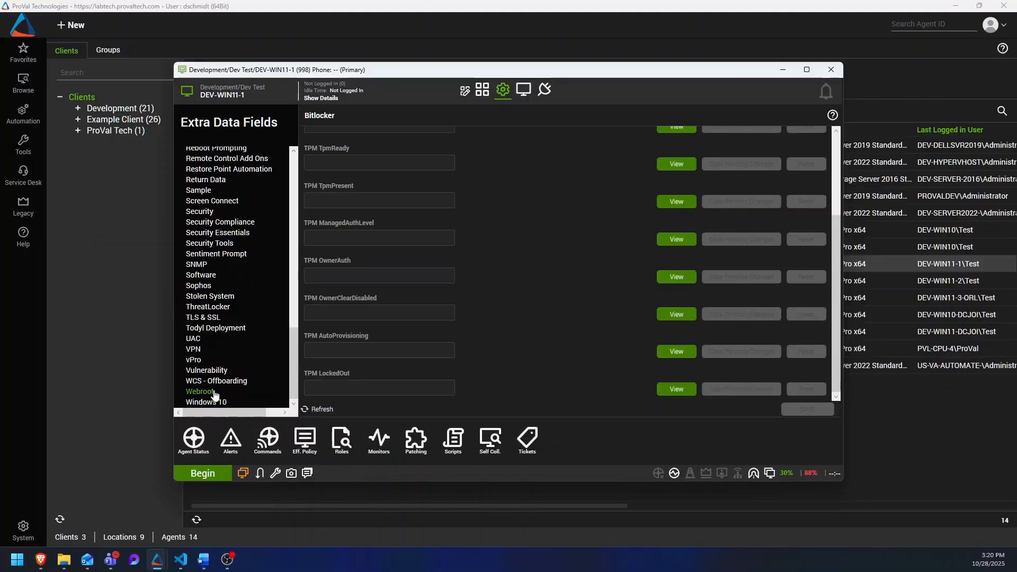
pyautogui.moveTo(294, 352); pyautogui.dragTo(306, 272)
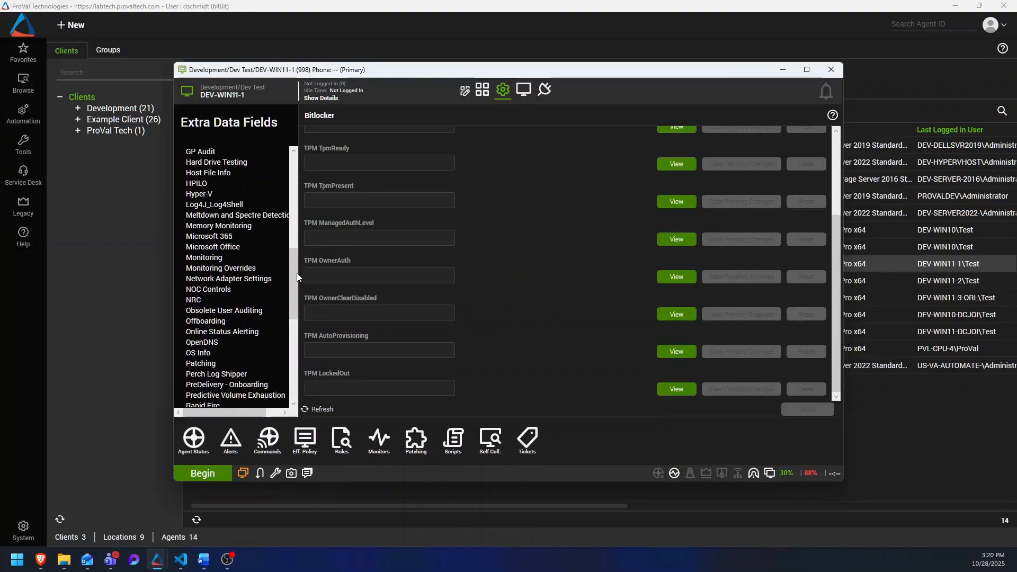
pyautogui.moveTo(291, 259); pyautogui.dragTo(306, 180)
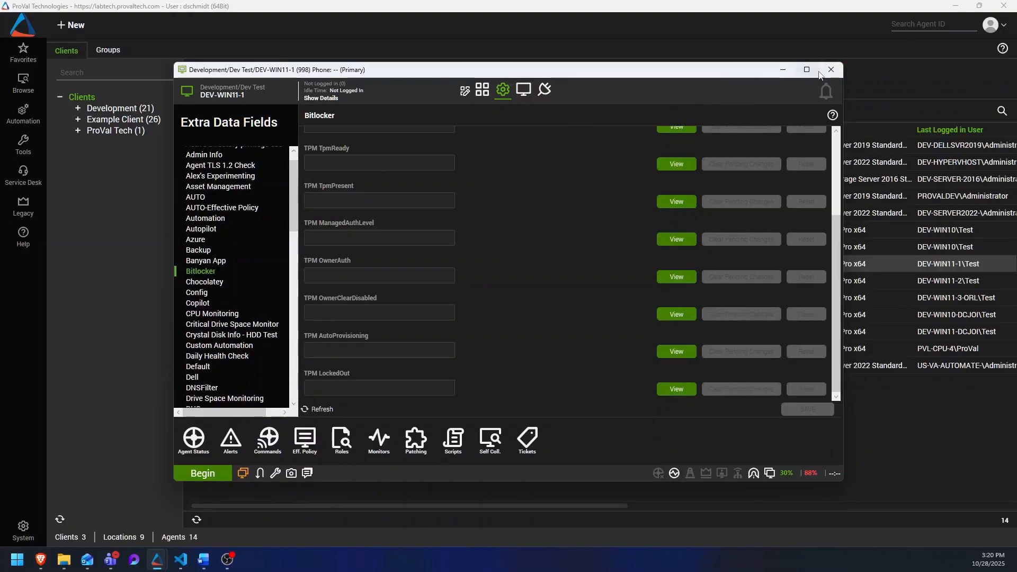
pyautogui.click(784, 70)
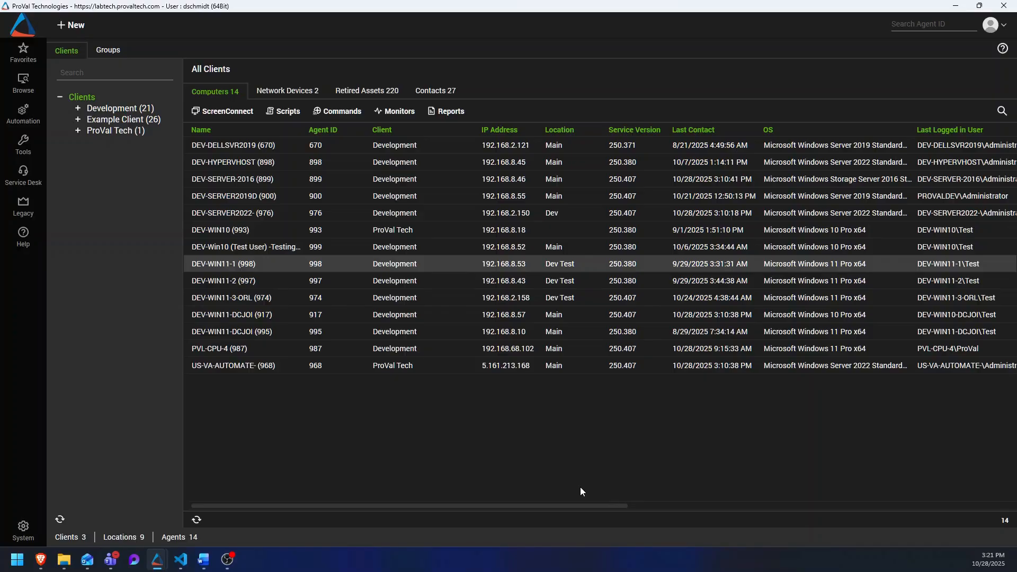
# - In the Development client's additional information, set Install Banyan App to All
pyautogui.doubleClick(102, 110)
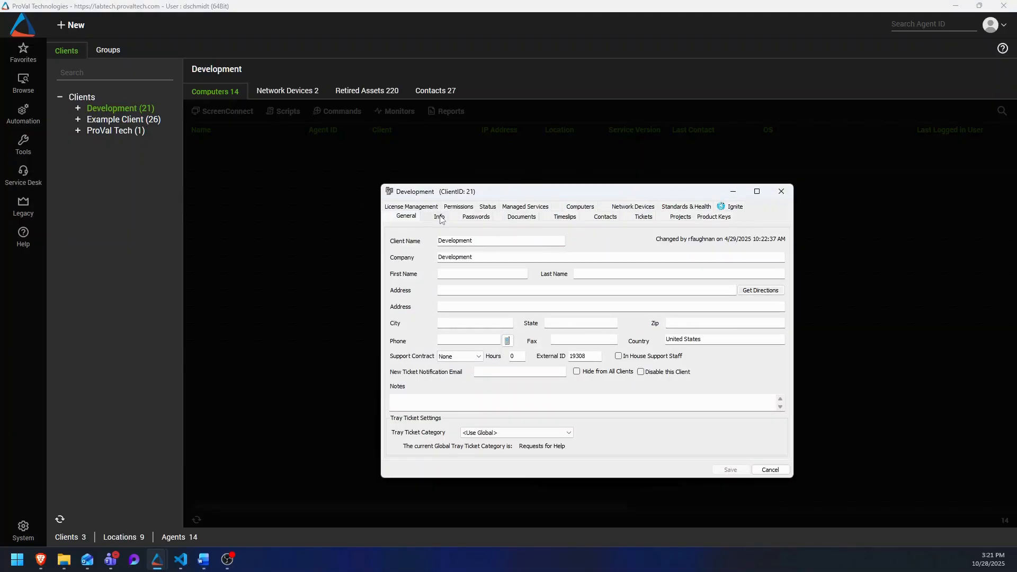
pyautogui.click(440, 217)
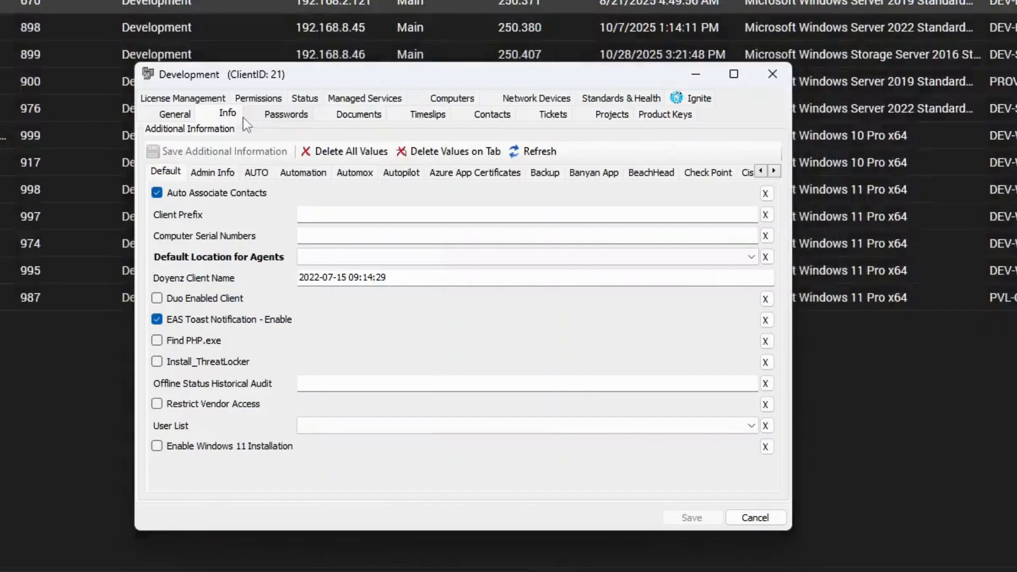
pyautogui.click(609, 172)
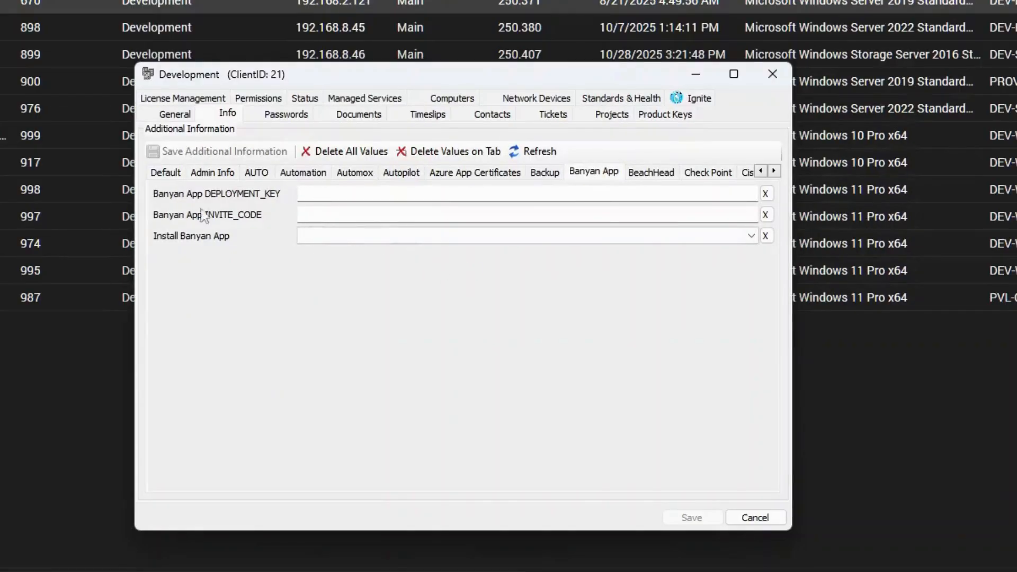
pyautogui.click(754, 234)
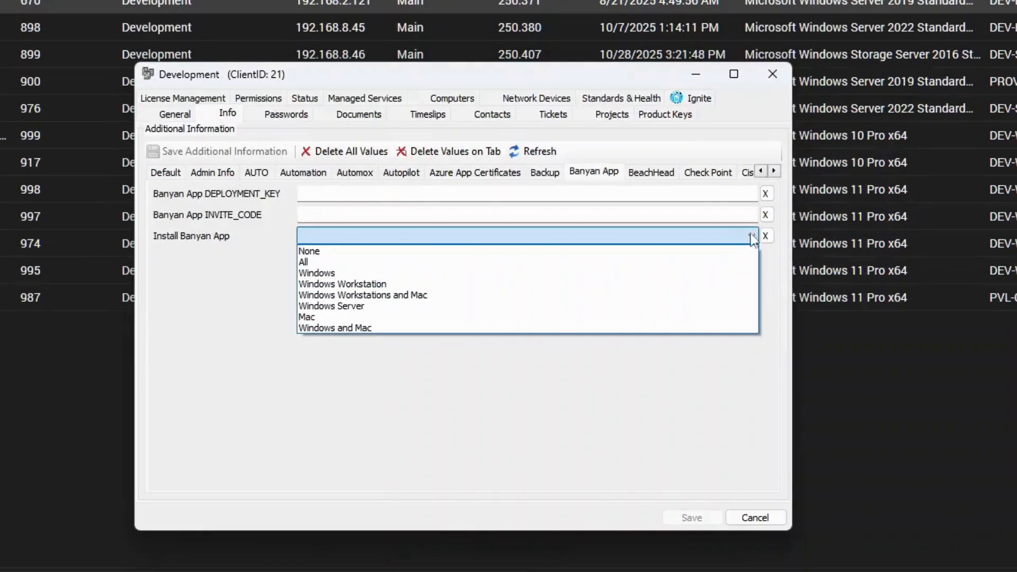
pyautogui.click(220, 286)
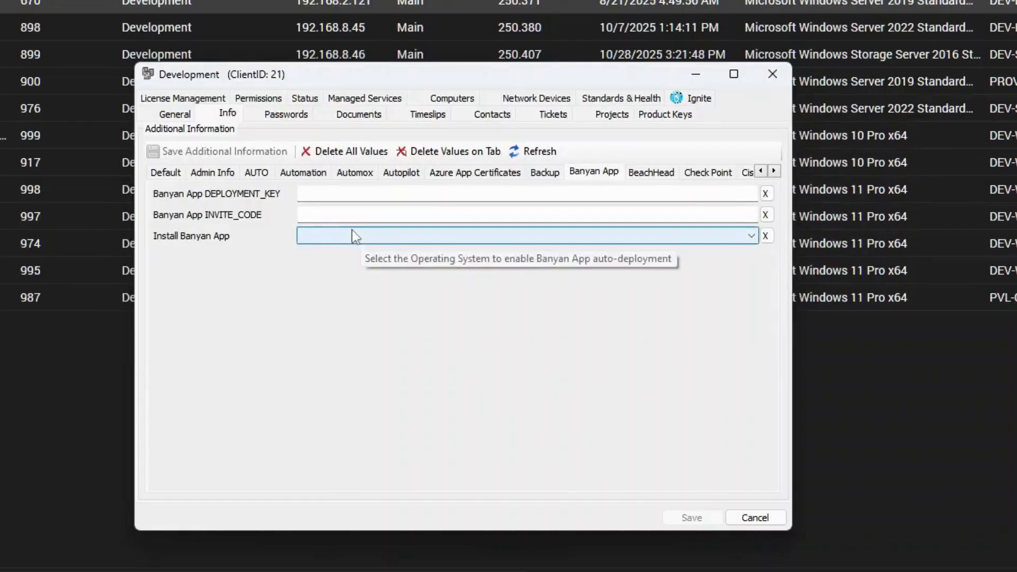
pyautogui.click(387, 239)
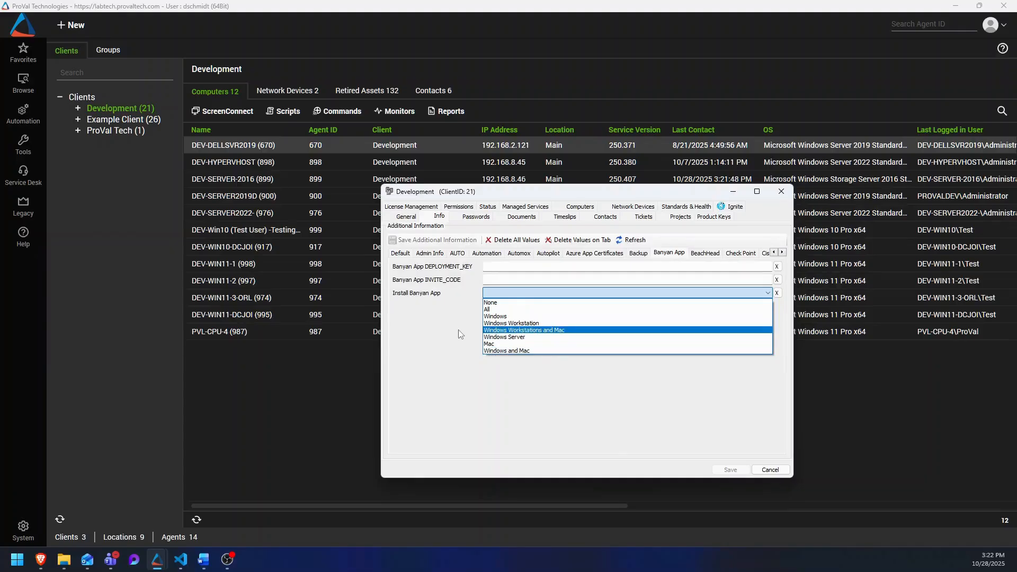
pyautogui.click(493, 310)
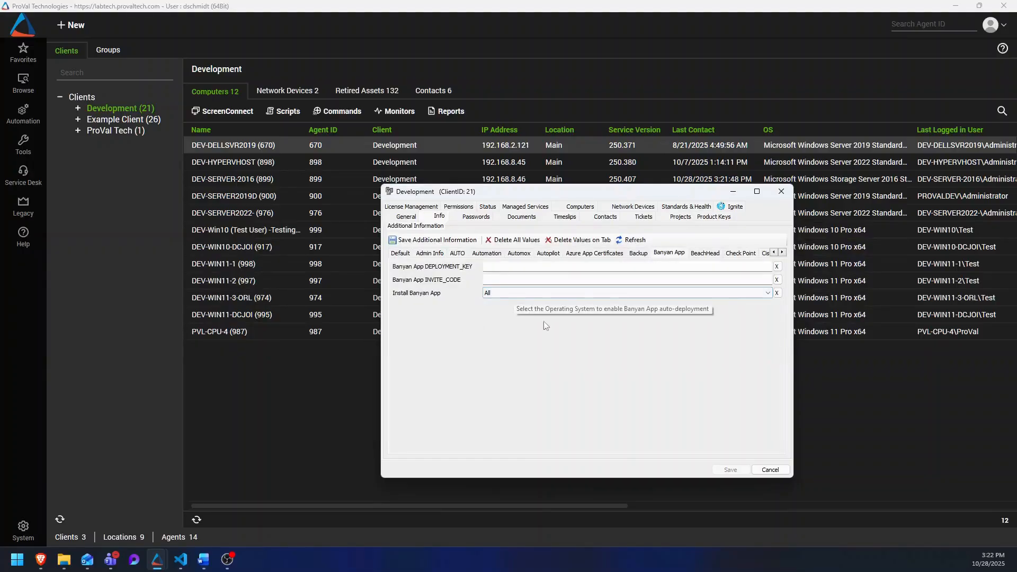
# - Examine the empty Banyan App deployment key and invite code fields in the Development client's additional information
pyautogui.click(575, 267)
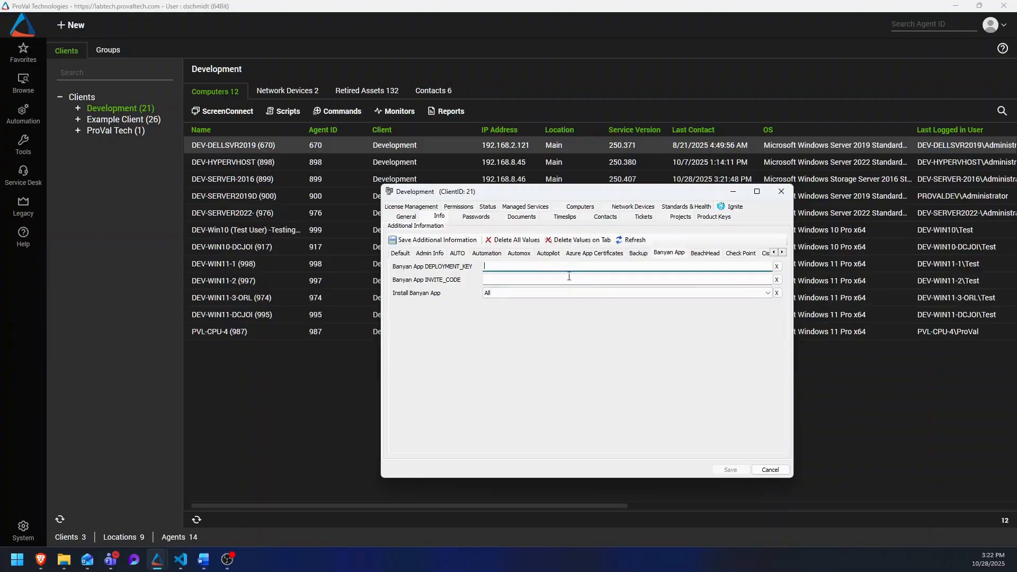
pyautogui.click(559, 282)
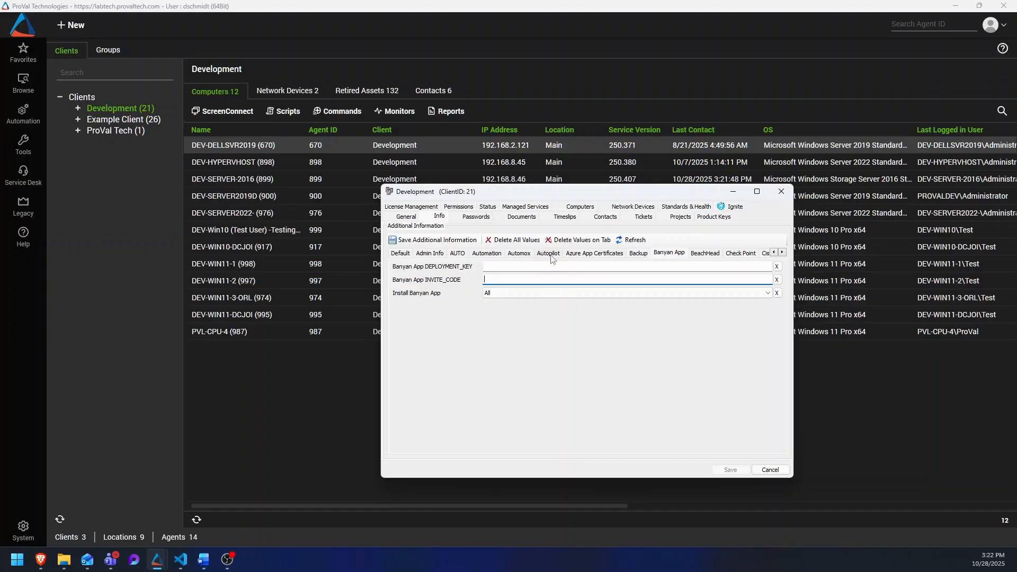
pyautogui.moveTo(559, 196); pyautogui.dragTo(474, 166)
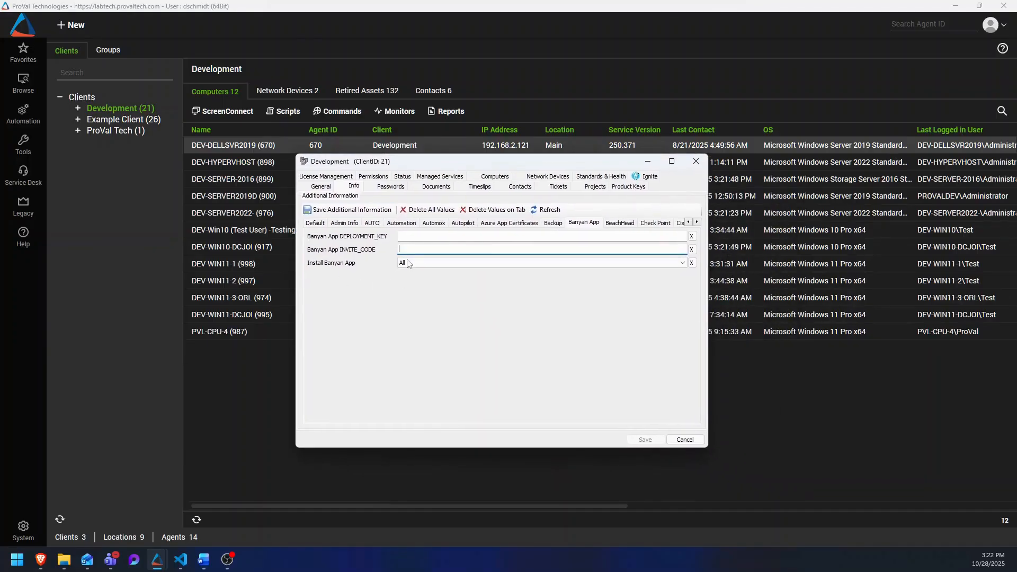
# - Open the Dev location under the Development client and display its additional information beside the client window
pyautogui.click(78, 108)
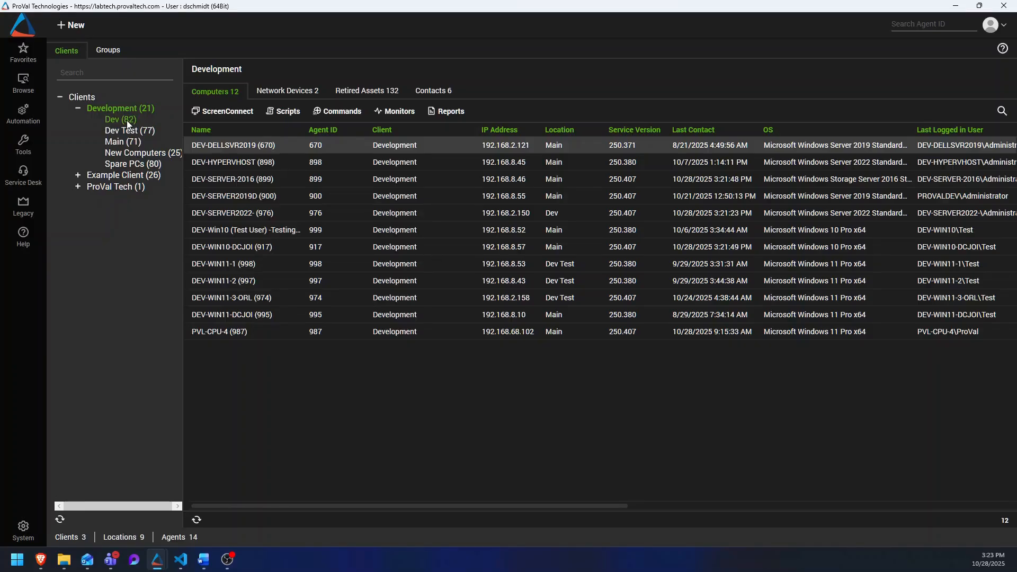
pyautogui.hotkey('alt', 'Tab')
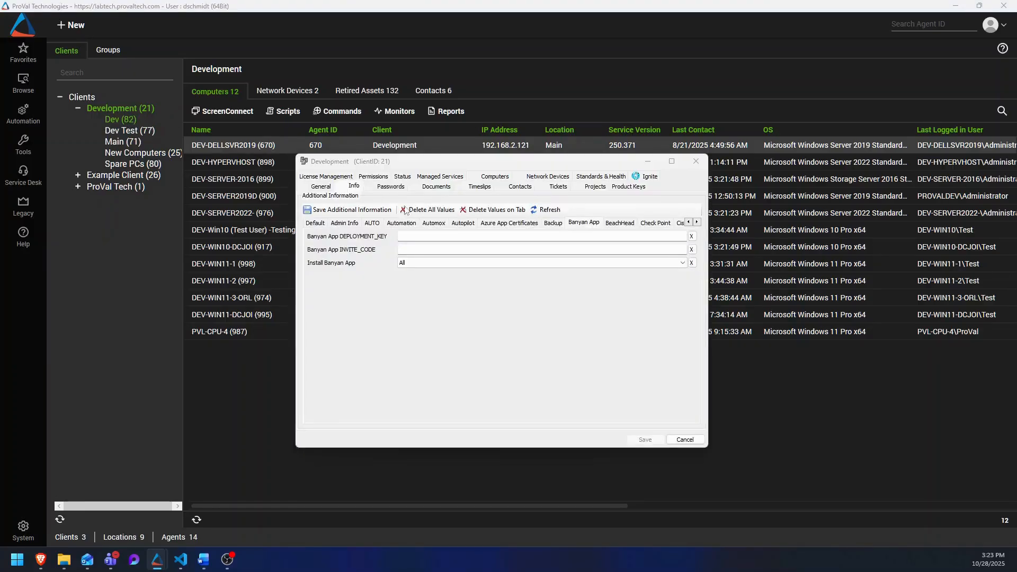
pyautogui.doubleClick(120, 120)
pyautogui.moveTo(682, 280); pyautogui.dragTo(752, 173)
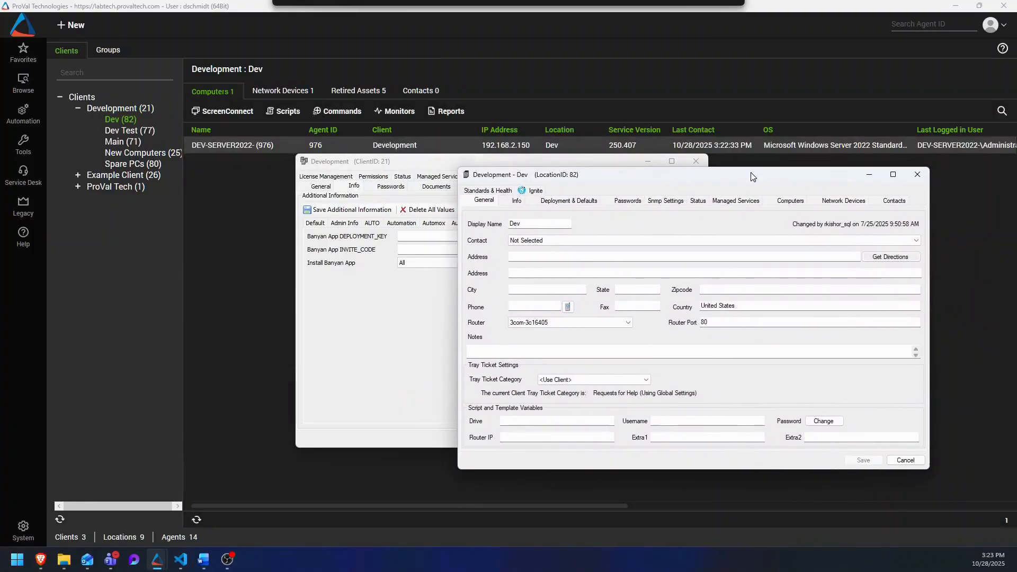
pyautogui.click(515, 201)
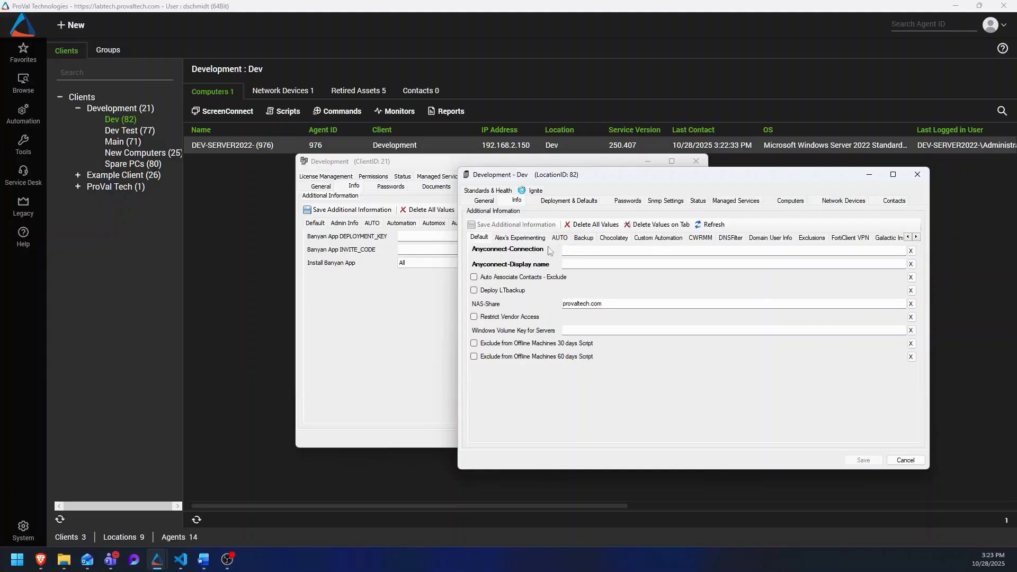
# - In the Exclusions category of the Dev location's extra data fields, enable Exclude Banyan App Deployment
pyautogui.click(916, 238)
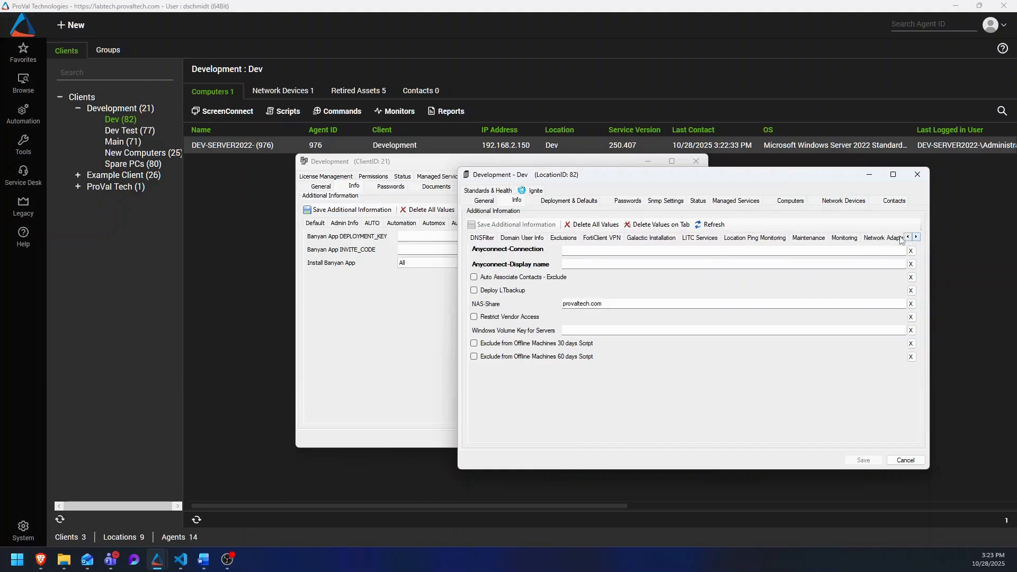
pyautogui.click(908, 237)
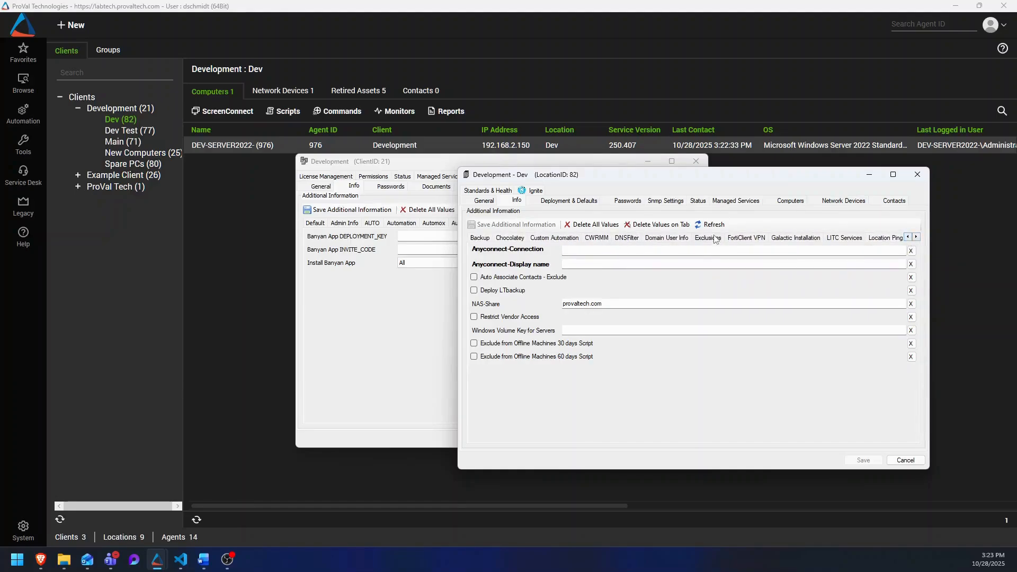
pyautogui.click(716, 239)
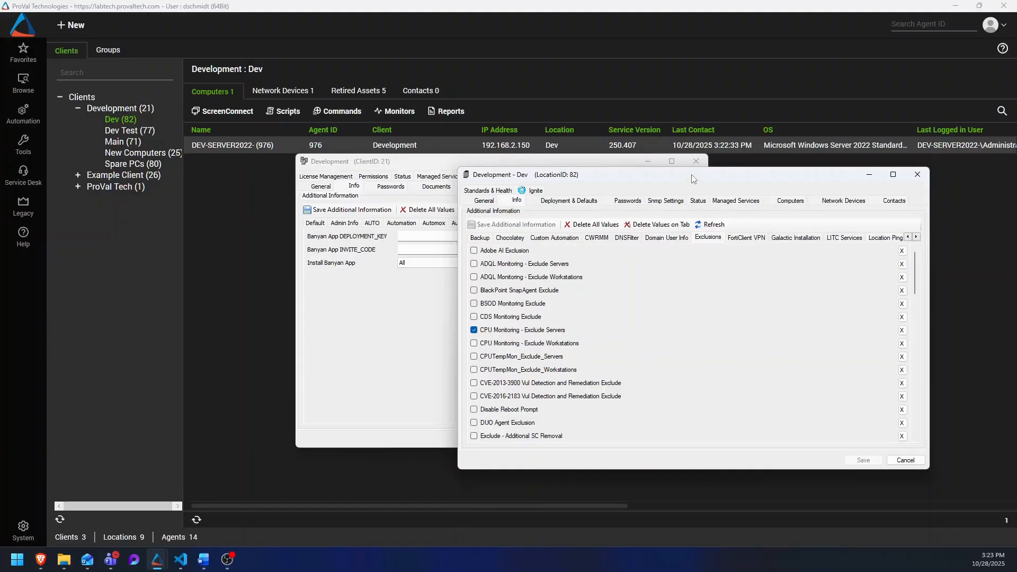
pyautogui.moveTo(690, 175); pyautogui.dragTo(725, 170)
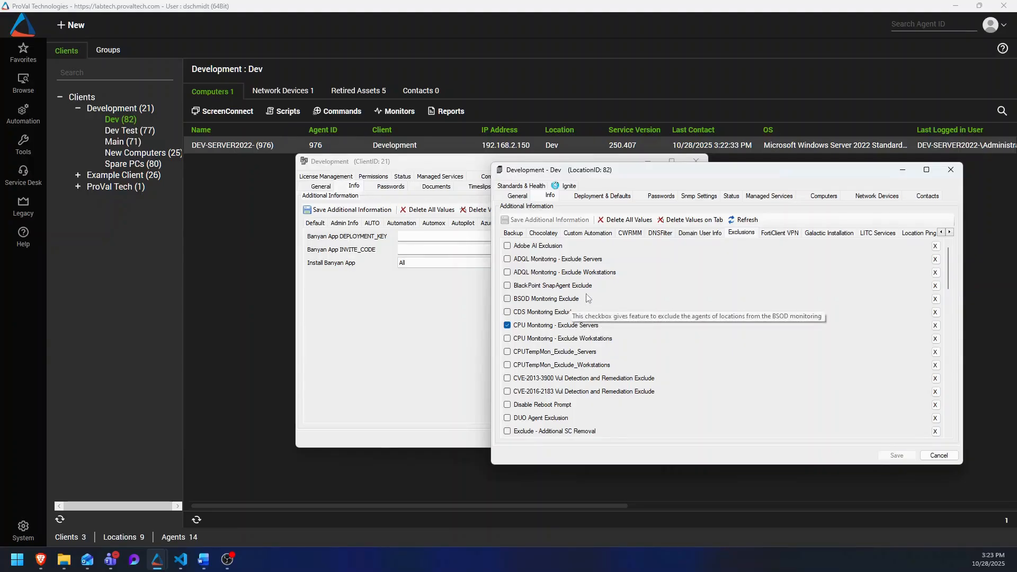
pyautogui.scroll(-5, 570, 307)
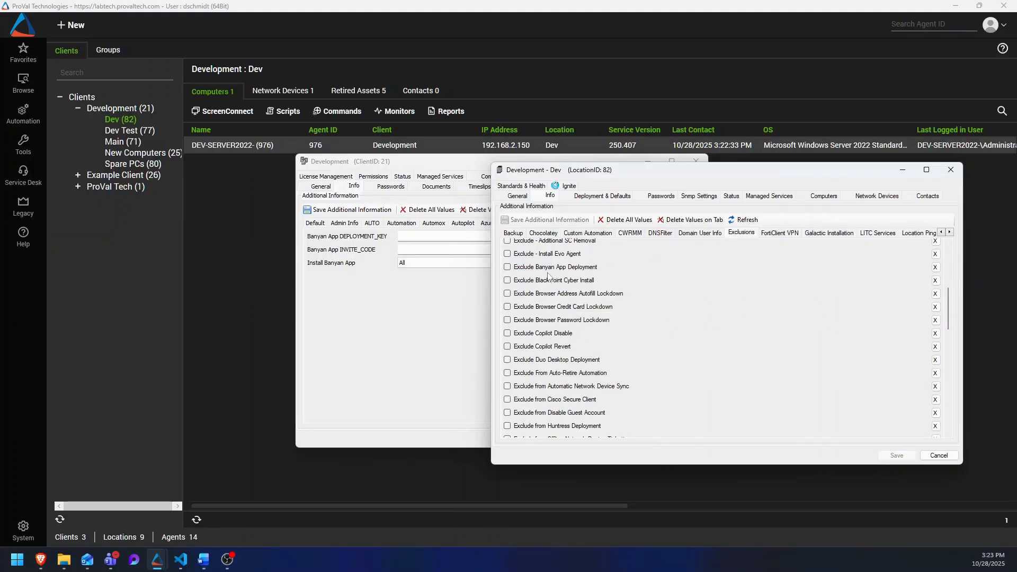
pyautogui.click(508, 267)
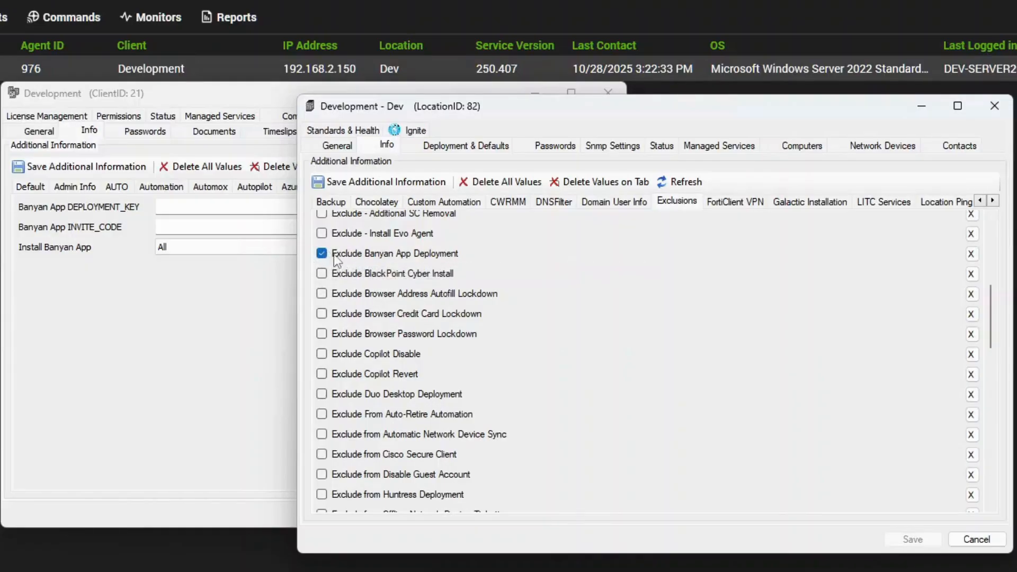
pyautogui.moveTo(338, 260)
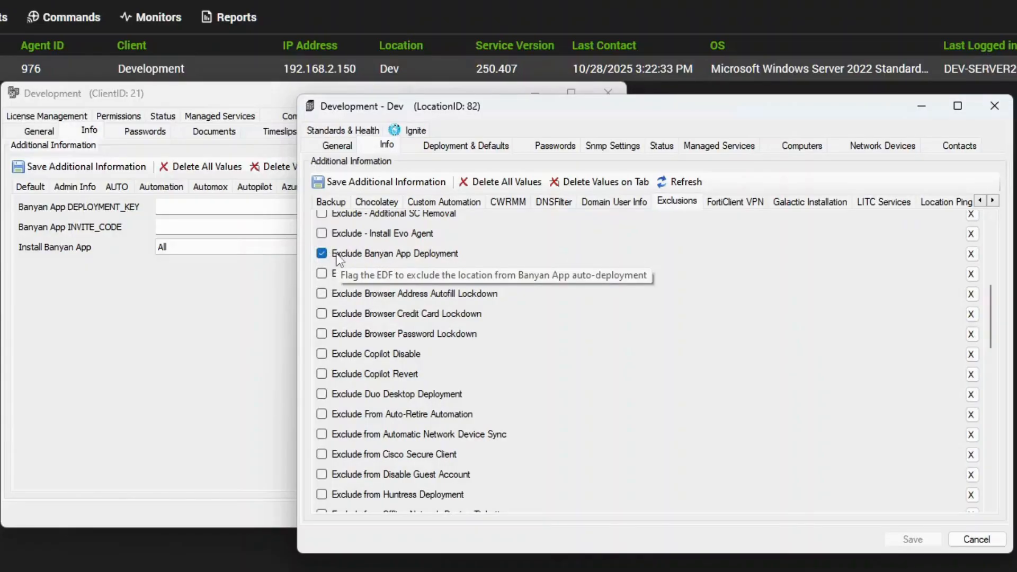